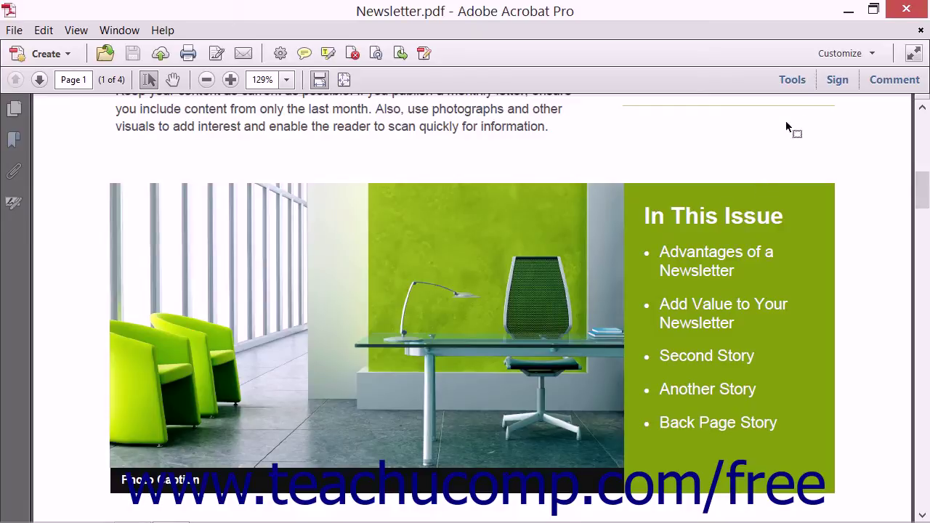
Show the Content Editing tools beside the open Newsletter.pdf page
click(792, 80)
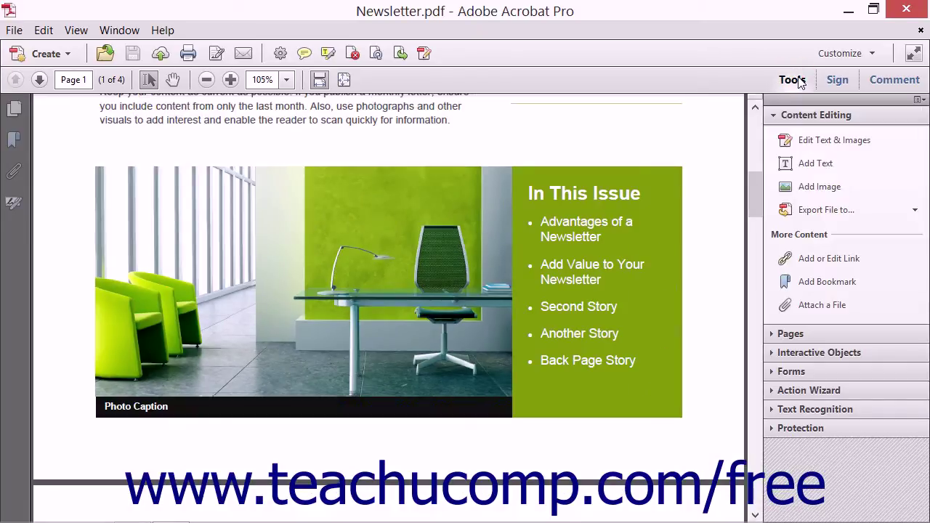
Draw a link area around the 'Advantages of a Newsletter' bullet with Add or Edit Link
click(811, 262)
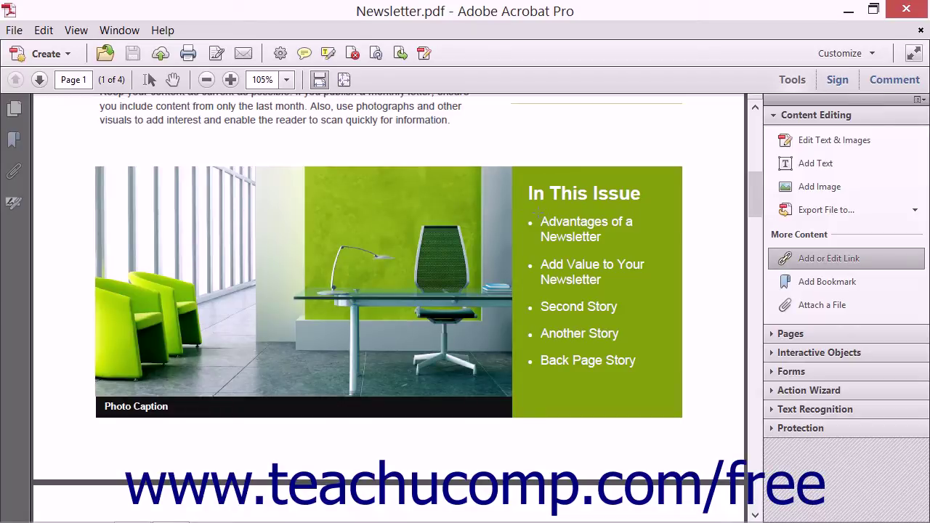
drag(538, 212, 647, 250)
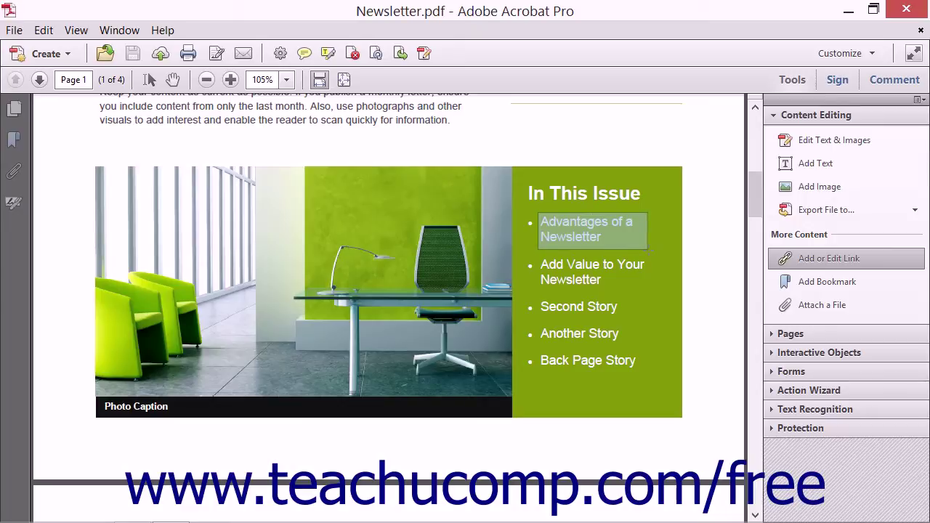
drag(648, 249, 648, 250)
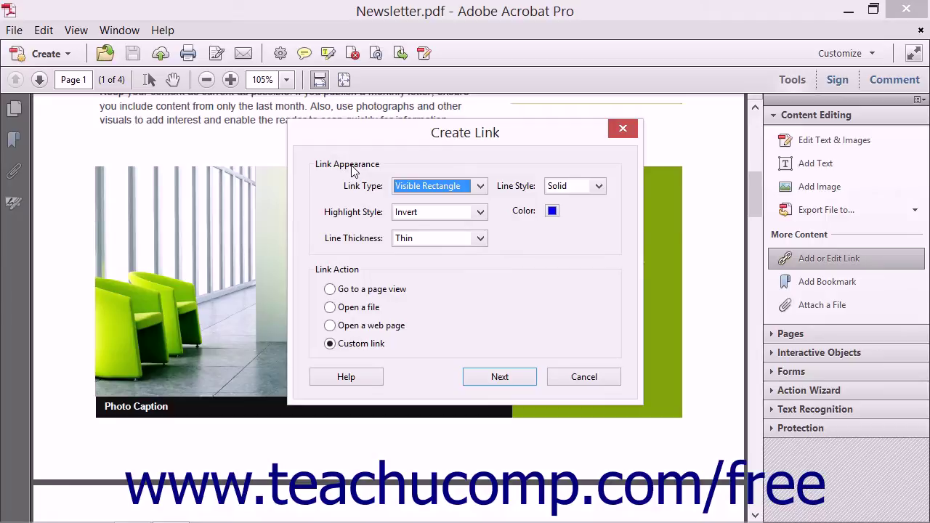
Style the link as a thin, black Visible Rectangle with Invert highlighting
click(481, 186)
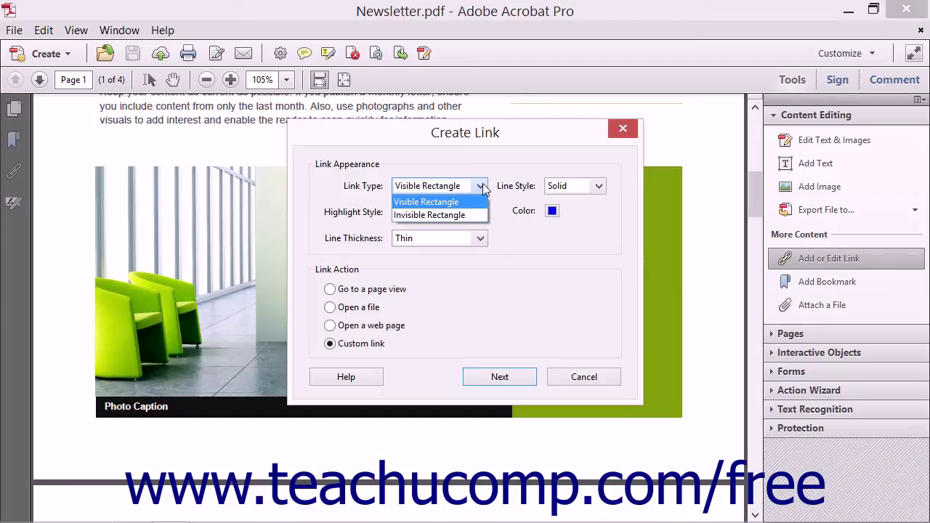
click(481, 186)
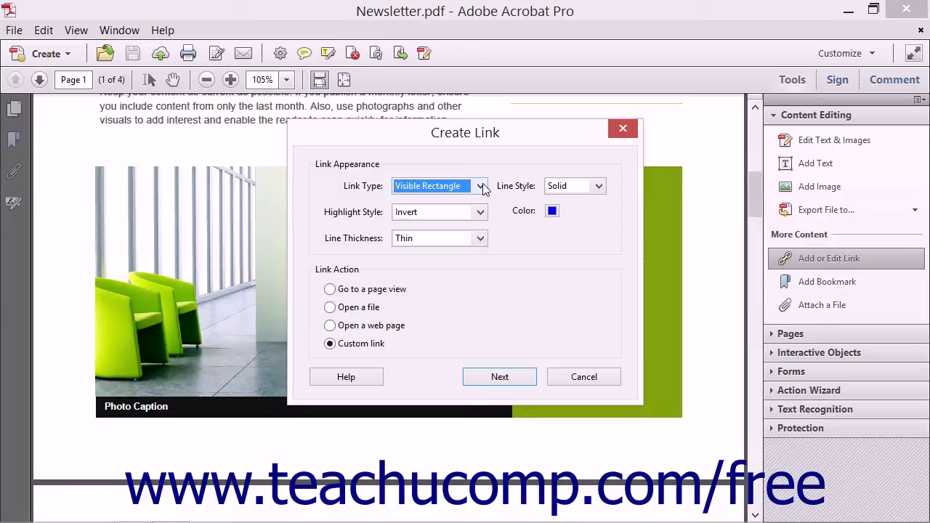
click(553, 211)
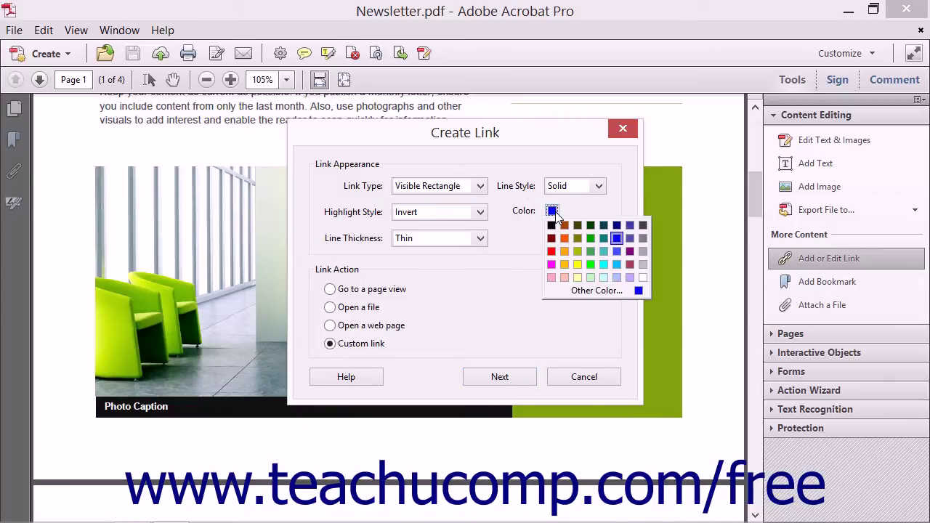
click(551, 226)
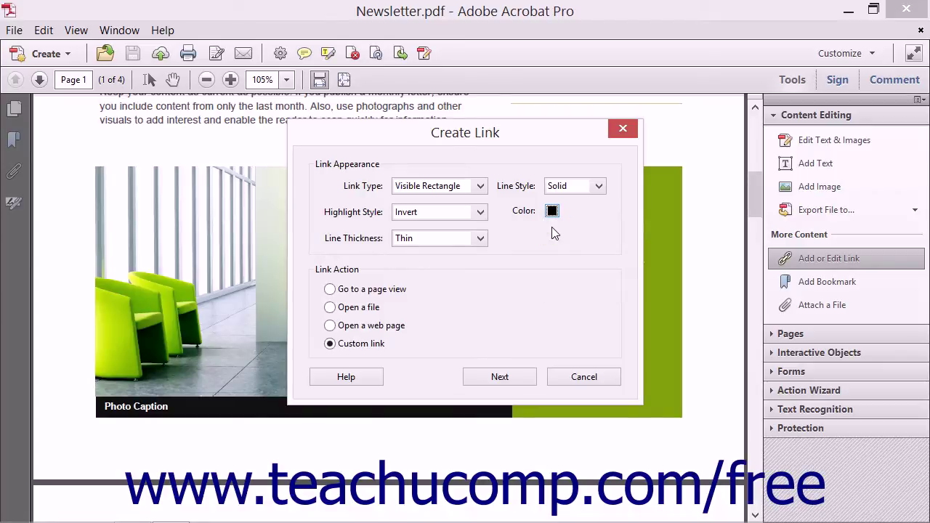
click(480, 239)
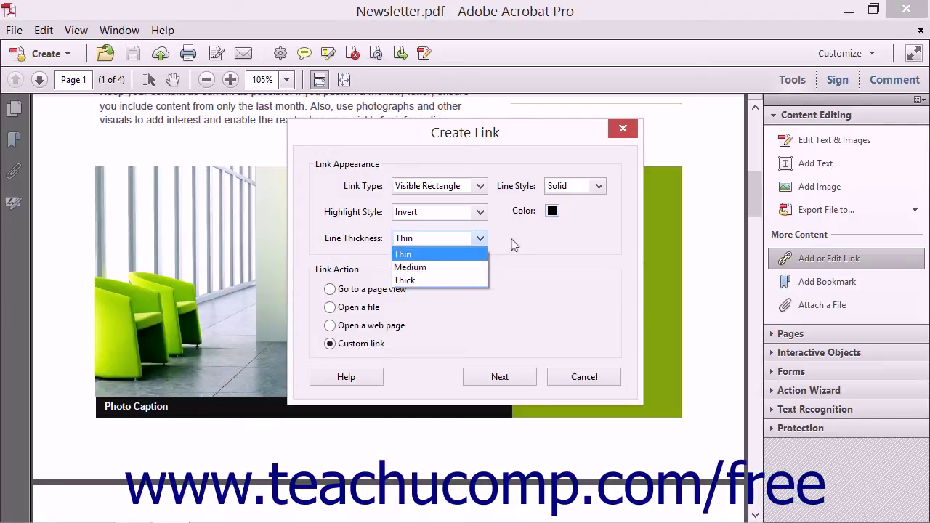
click(511, 240)
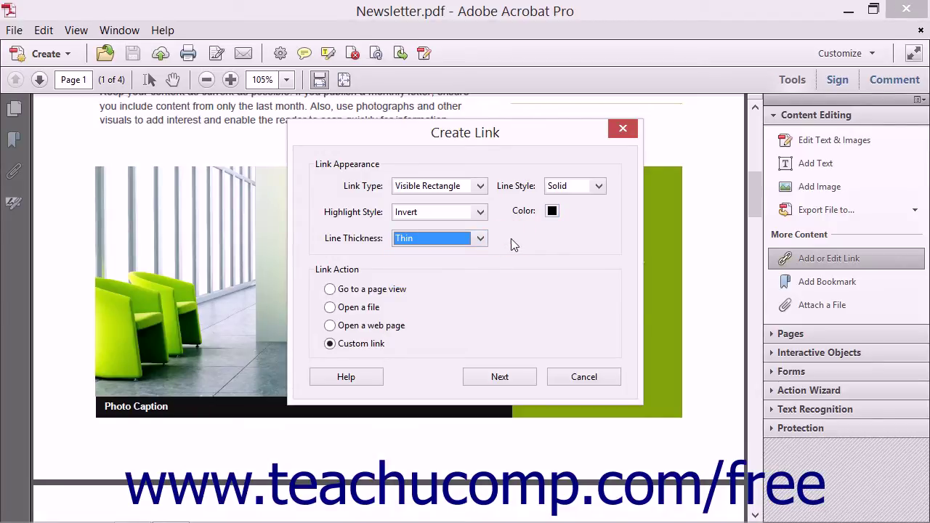
click(480, 212)
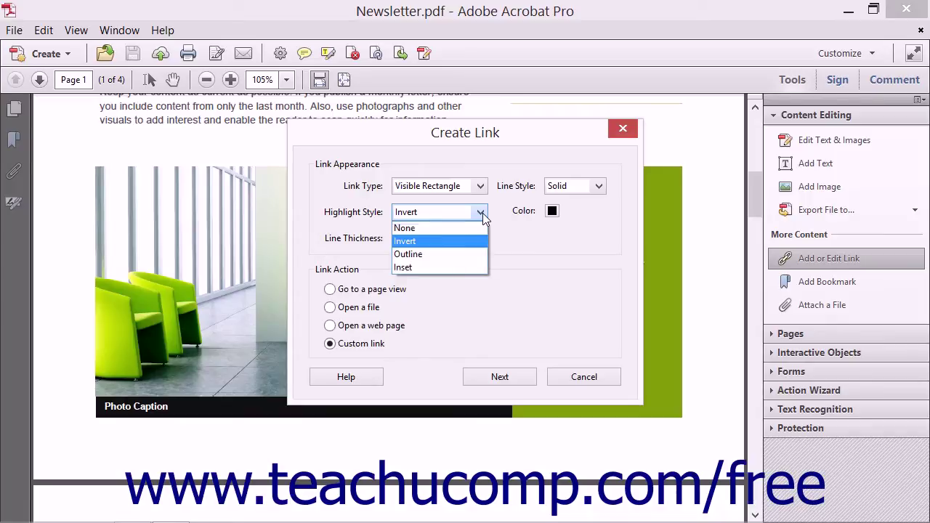
click(493, 214)
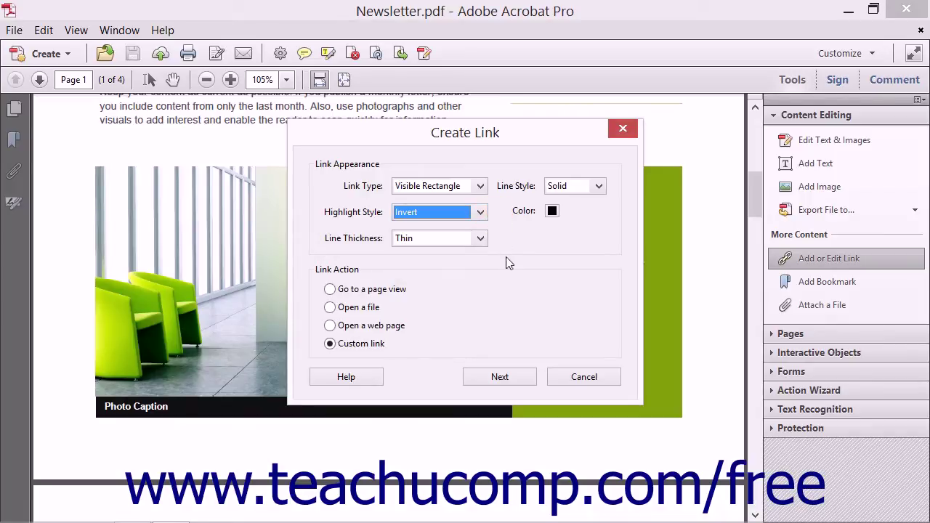
Set the link action to Go to a page view and continue
click(352, 271)
click(333, 291)
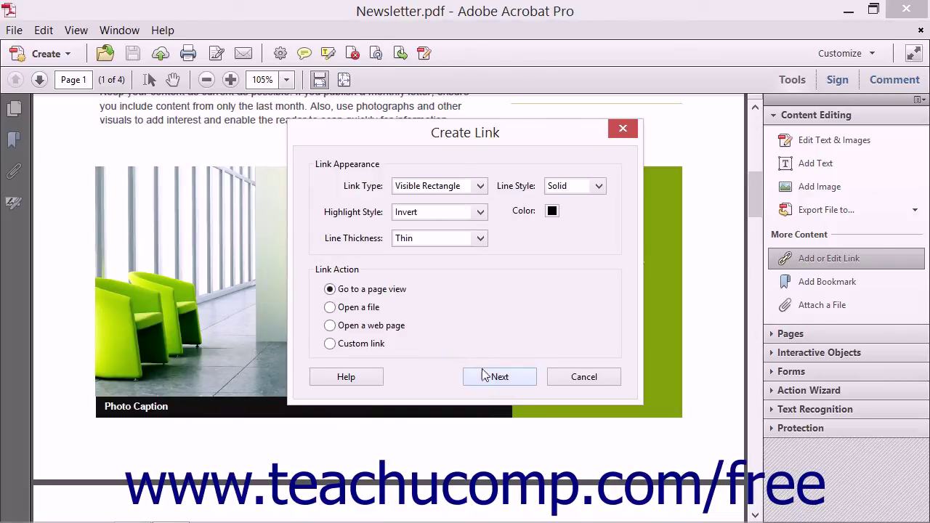
click(498, 376)
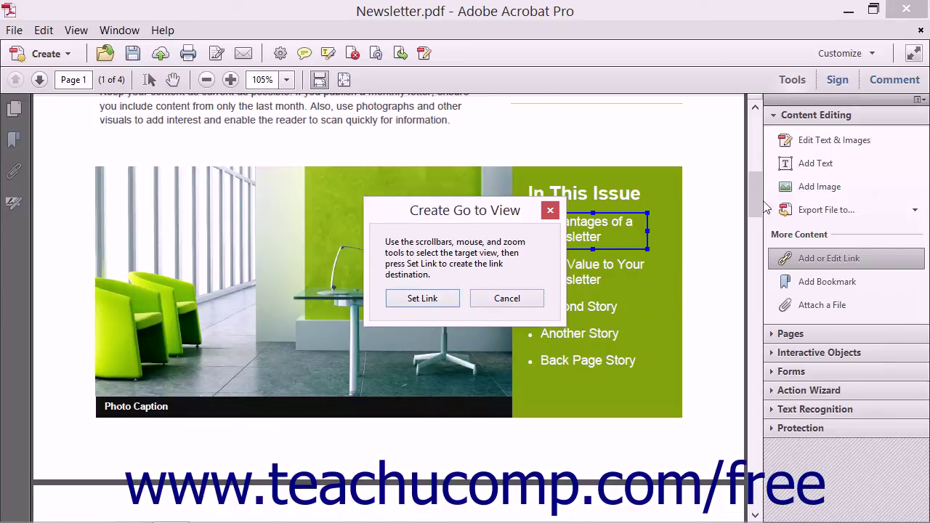
Target the Advantages of a Newsletter article view, then draw a link box over 'Add Value to Your Newsletter'
drag(755, 207, 749, 165)
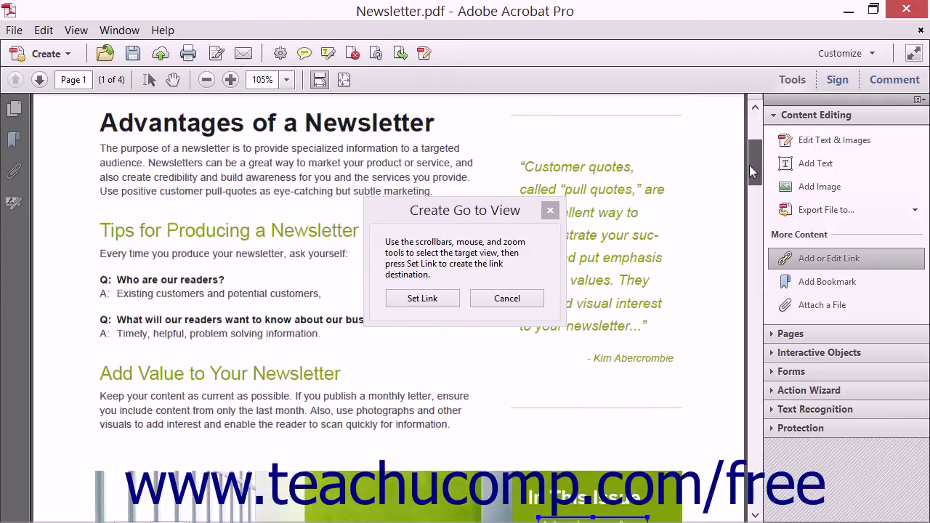
click(450, 296)
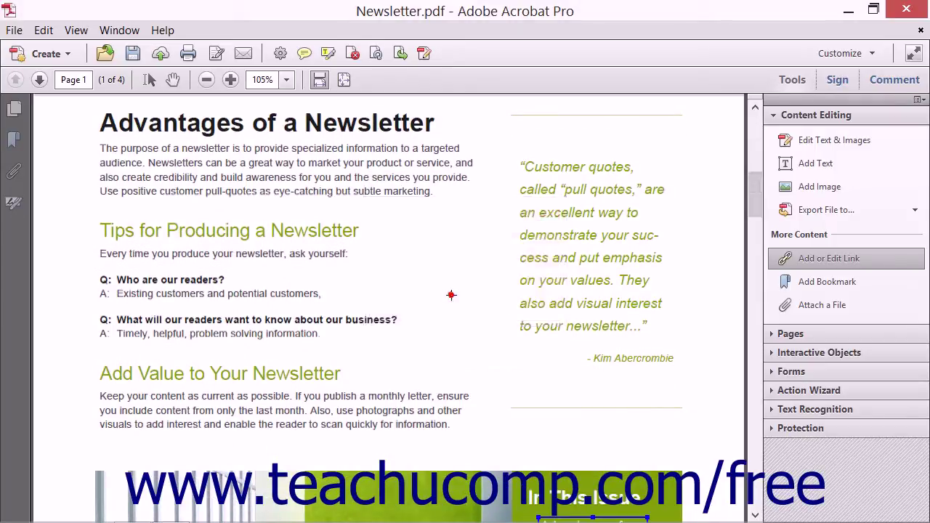
click(815, 261)
drag(536, 256, 647, 296)
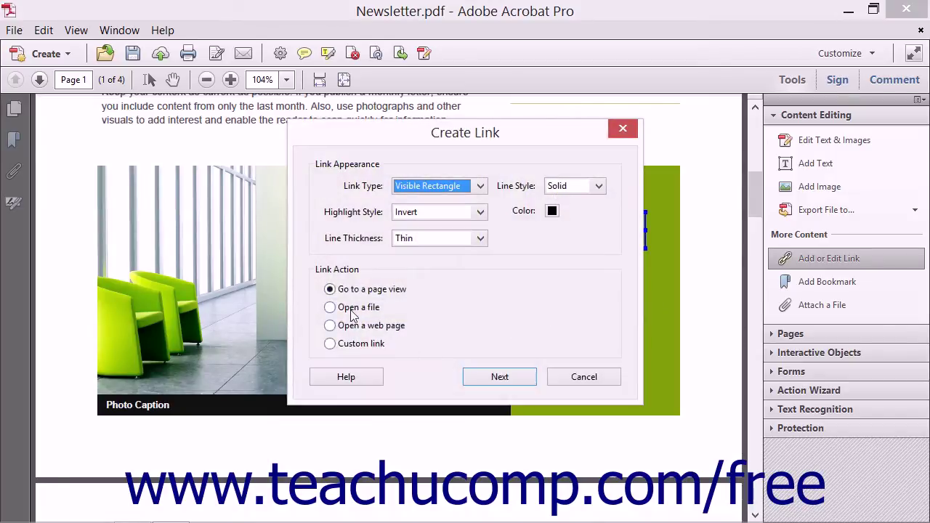
Make the 'Add Value to Your Newsletter' link open Legal Doc Example, window set by user preference
click(332, 309)
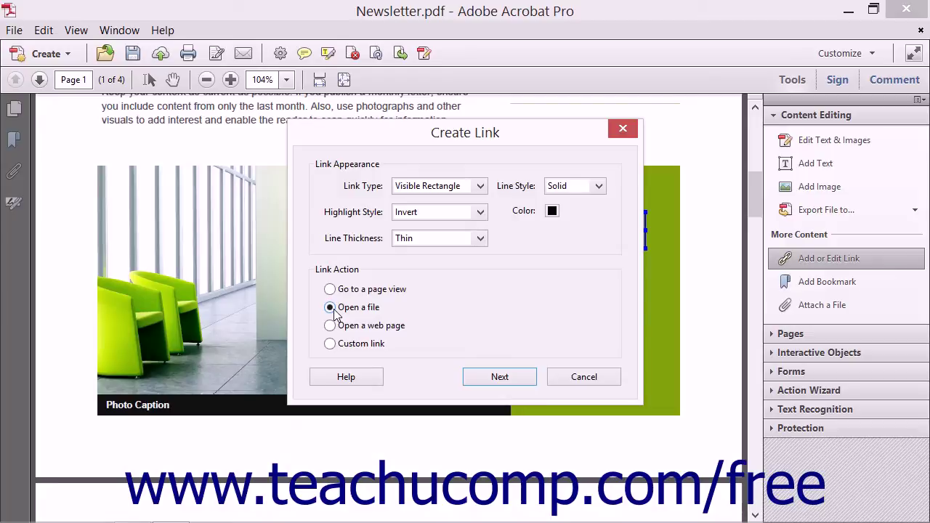
click(528, 383)
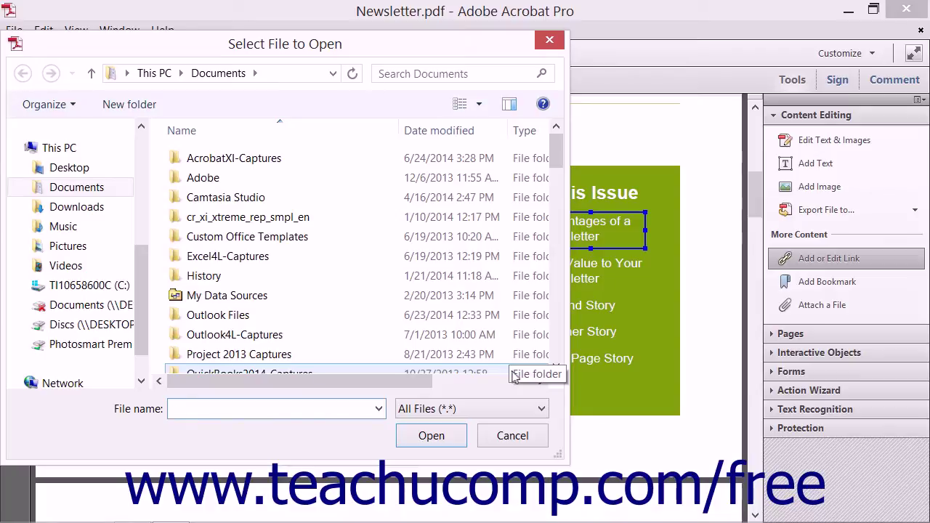
scroll(554, 158, down, 10)
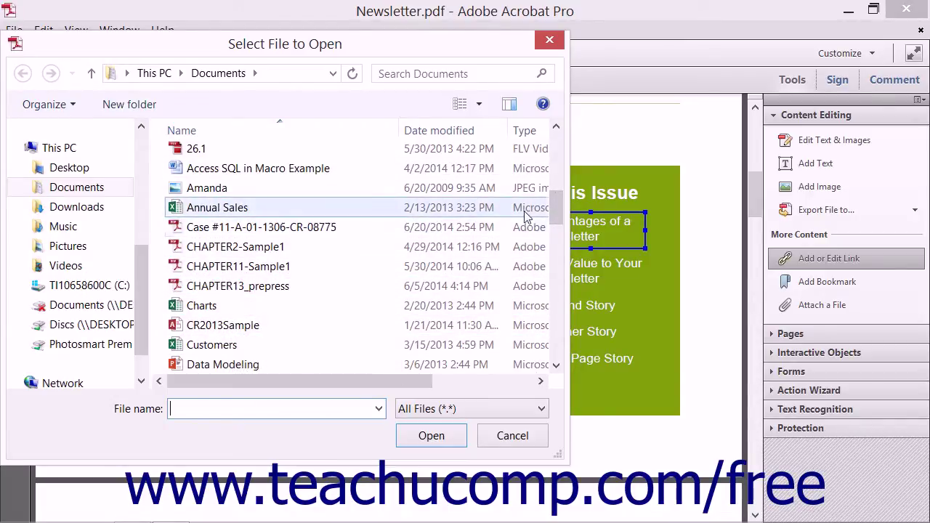
drag(555, 207, 557, 249)
click(296, 290)
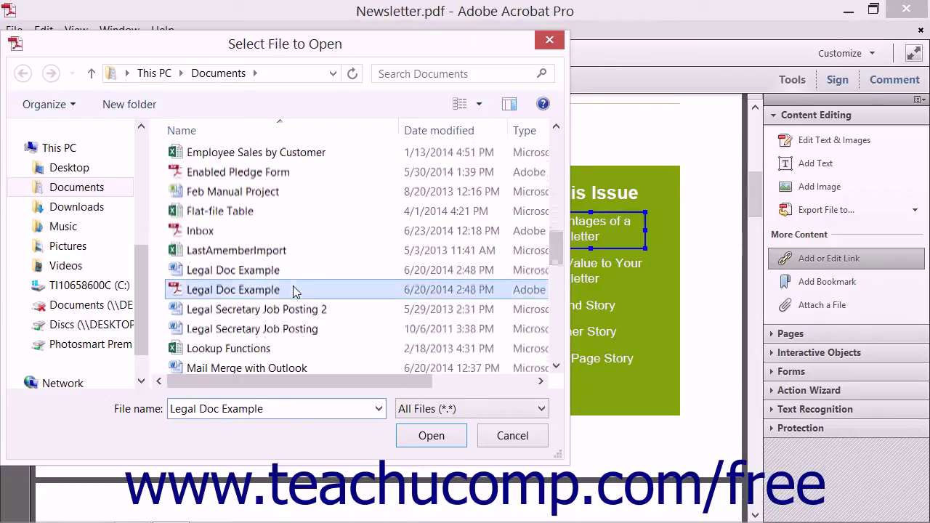
click(439, 438)
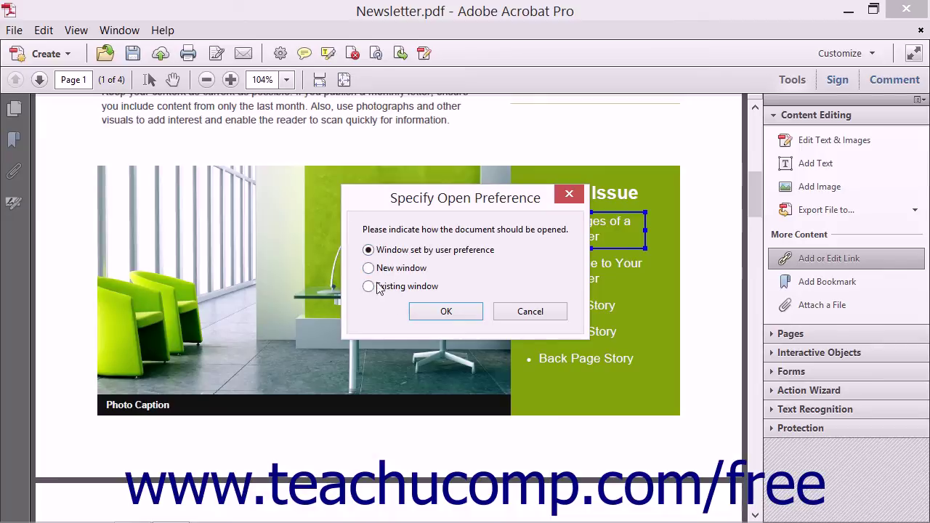
click(446, 312)
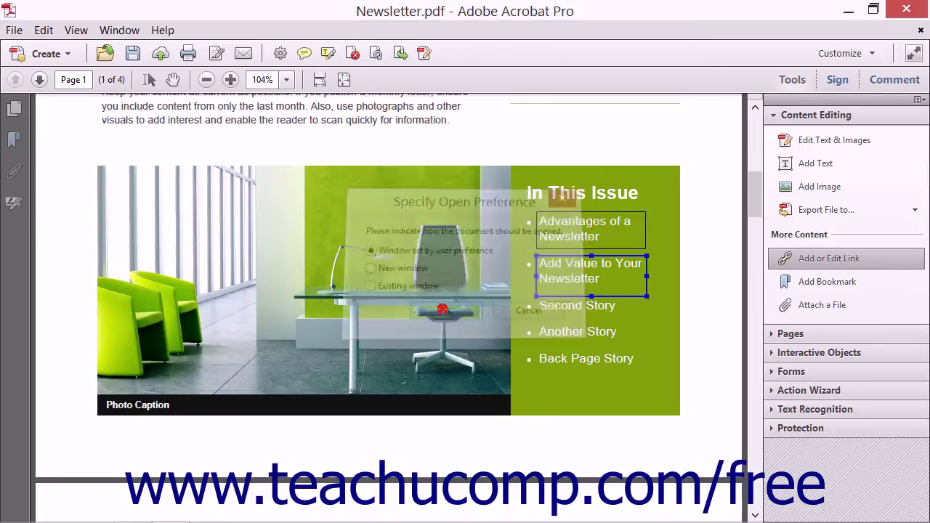
click(770, 260)
drag(536, 300, 645, 321)
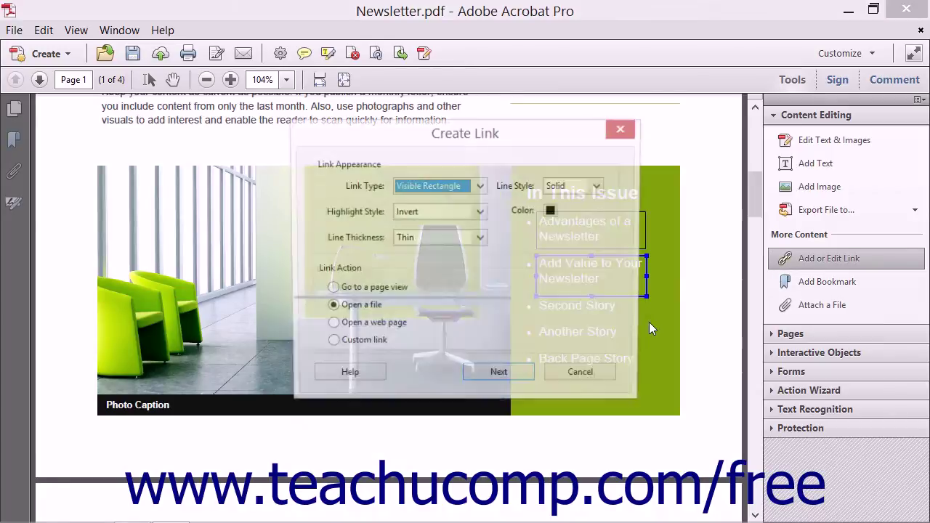
click(365, 327)
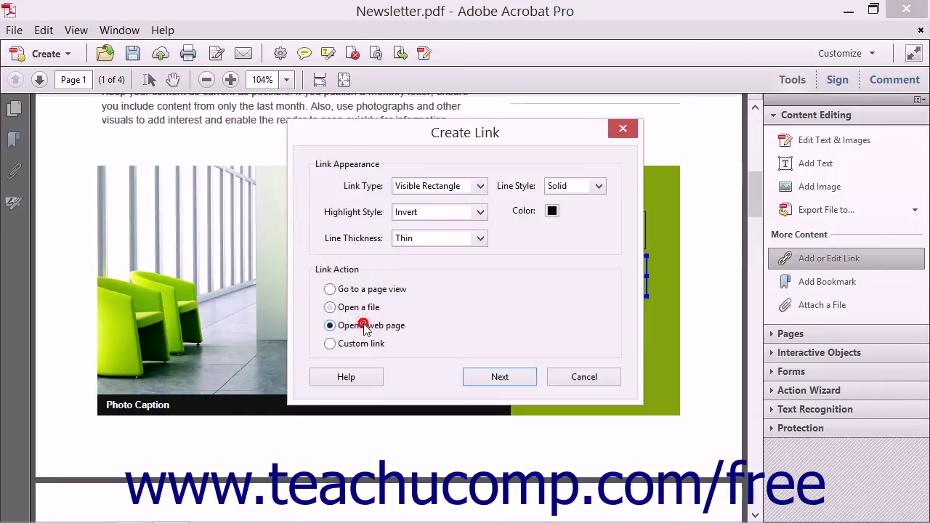
click(486, 378)
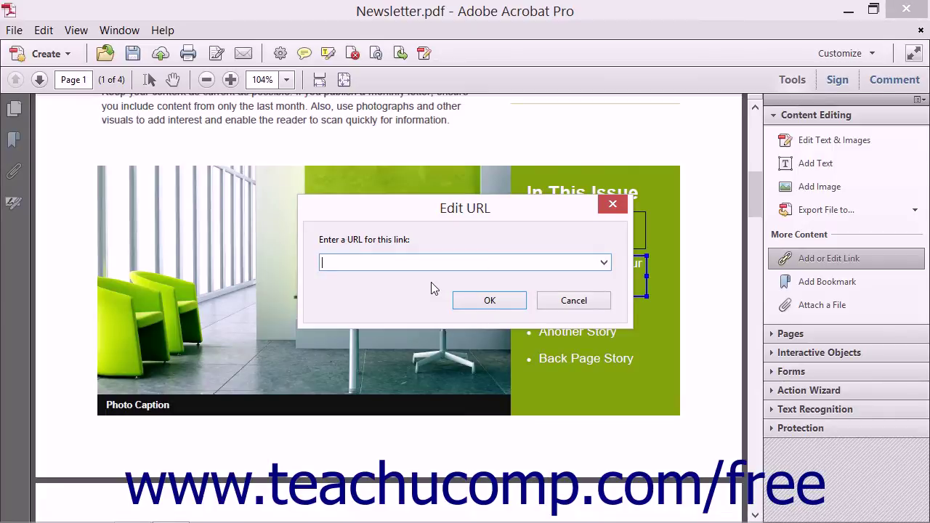
text(http://www.teachucomp.com)
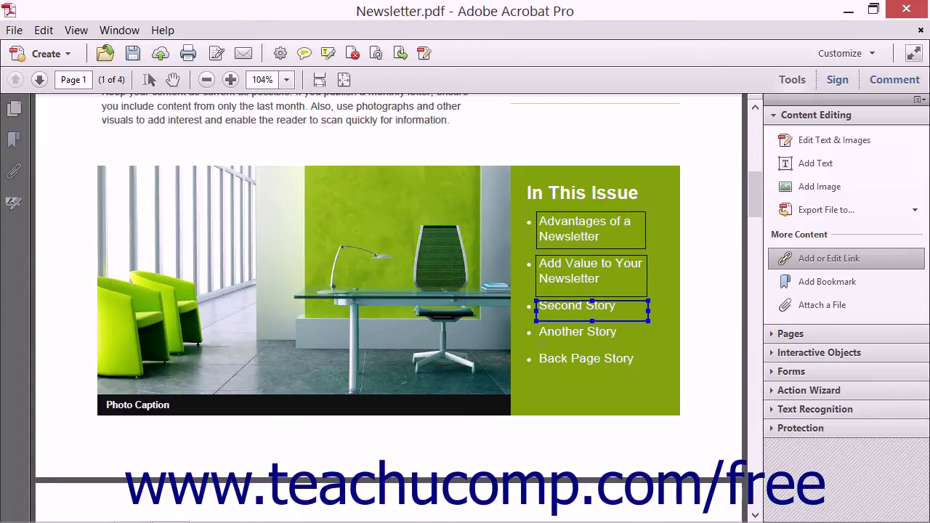
Draw a custom link over 'Another Story' and show its Link Properties actions
drag(534, 323, 635, 351)
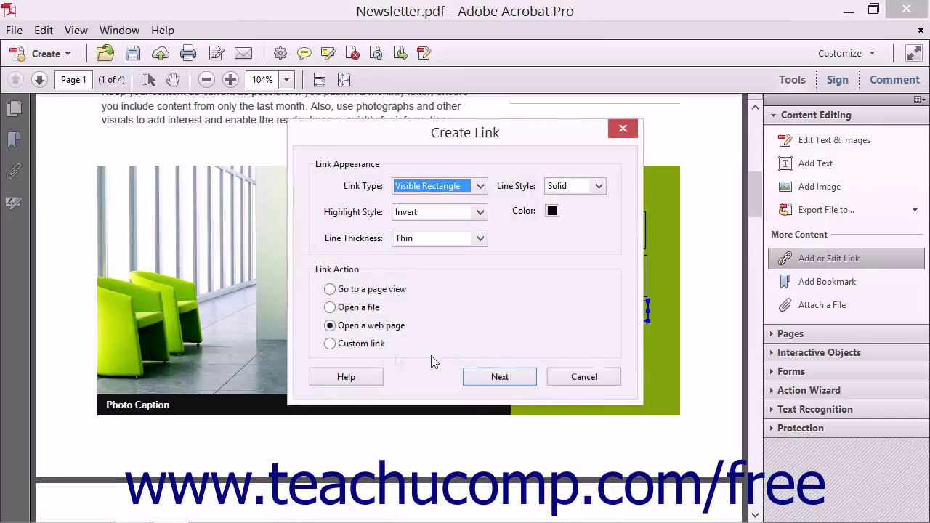
click(360, 344)
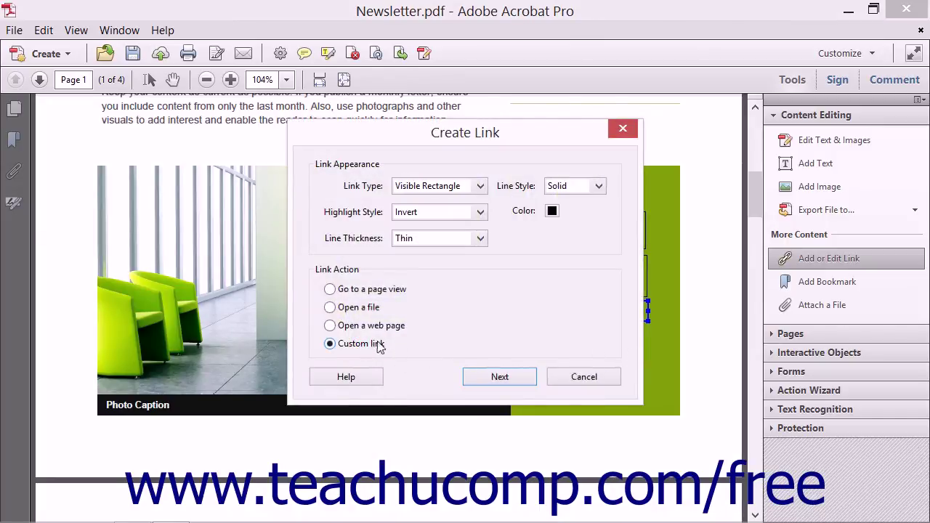
click(514, 377)
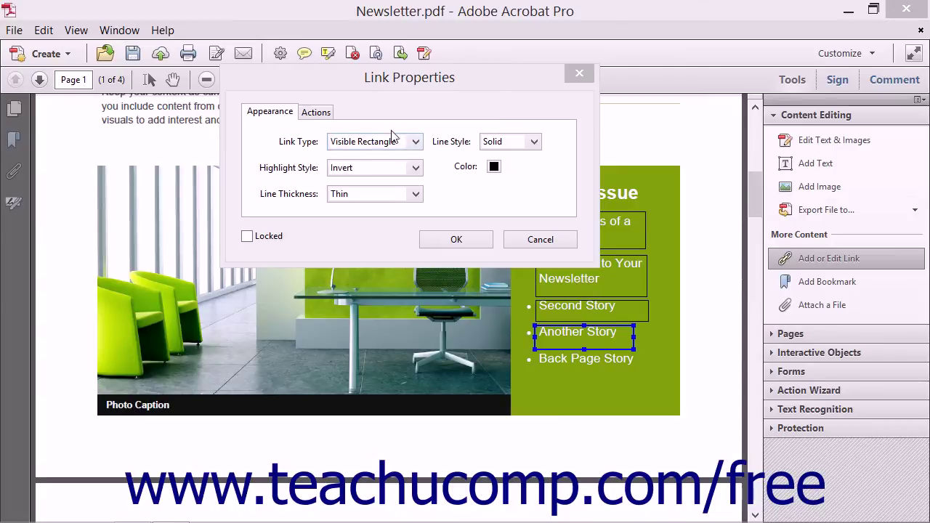
click(284, 118)
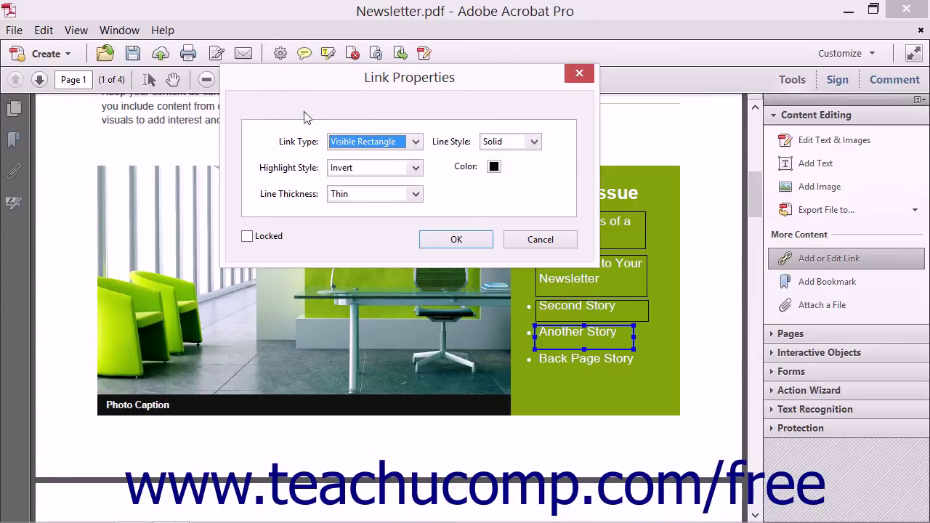
click(316, 112)
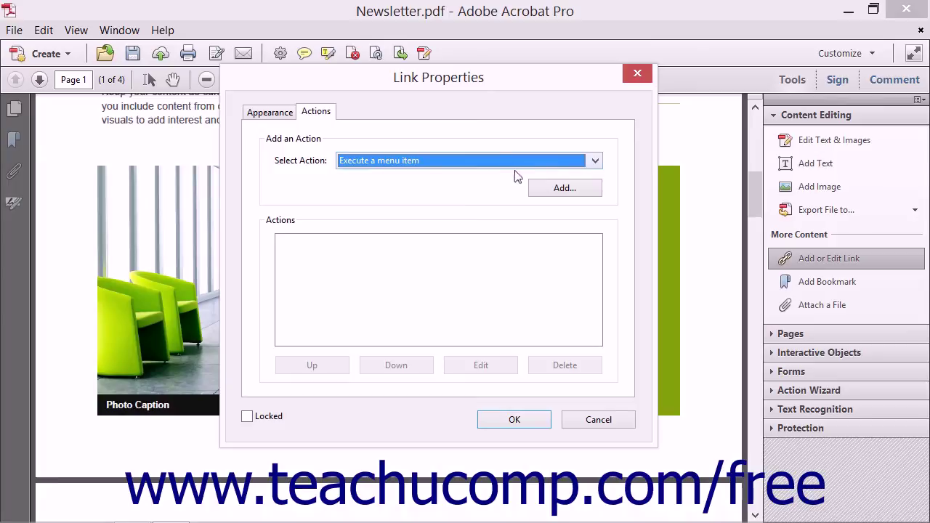
Add a Read an article action targeting Story 3 and apply the link settings
click(593, 161)
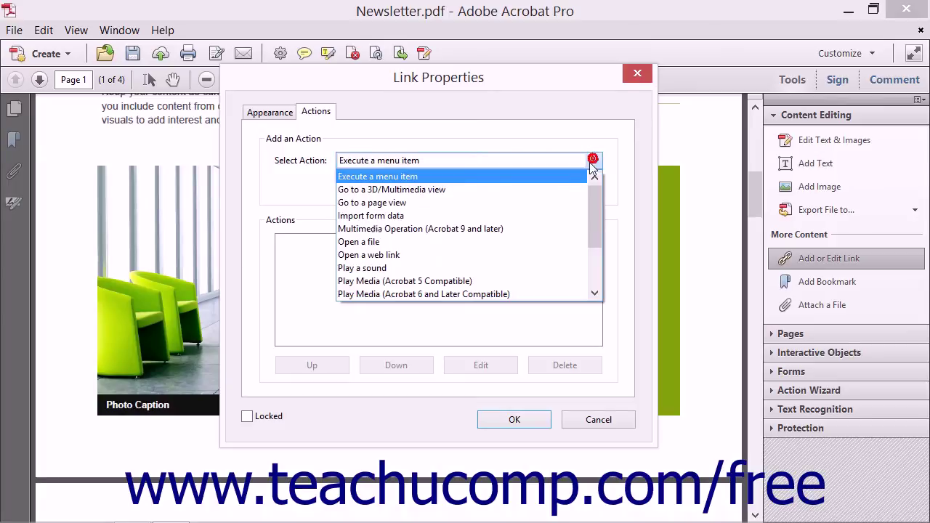
scroll(548, 227, down, 2)
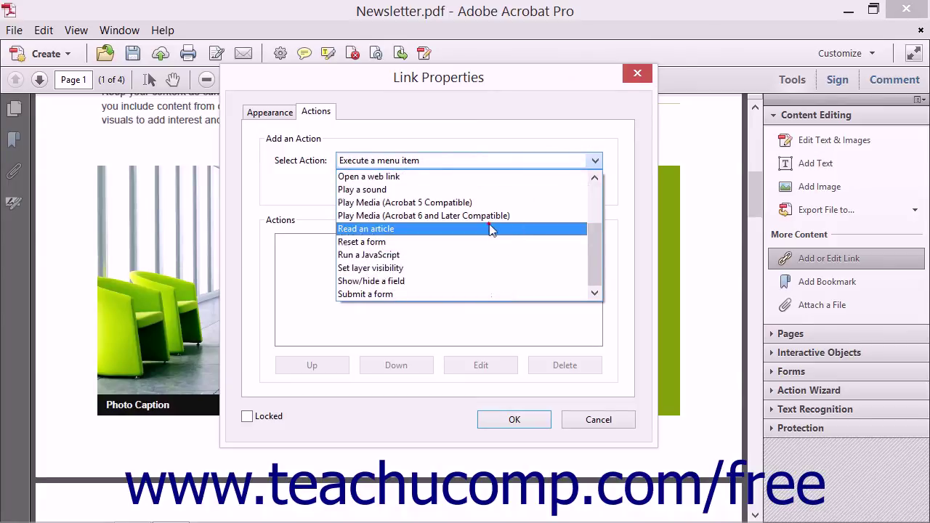
click(491, 229)
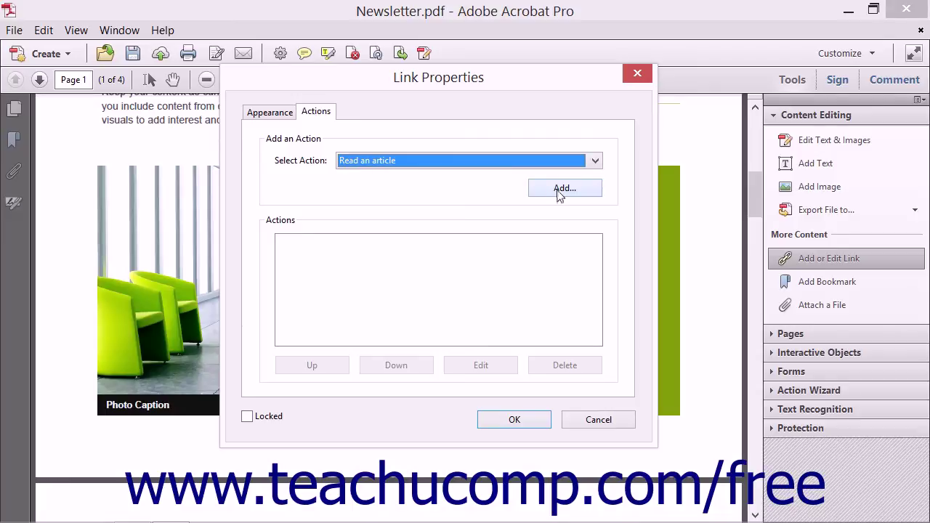
click(559, 190)
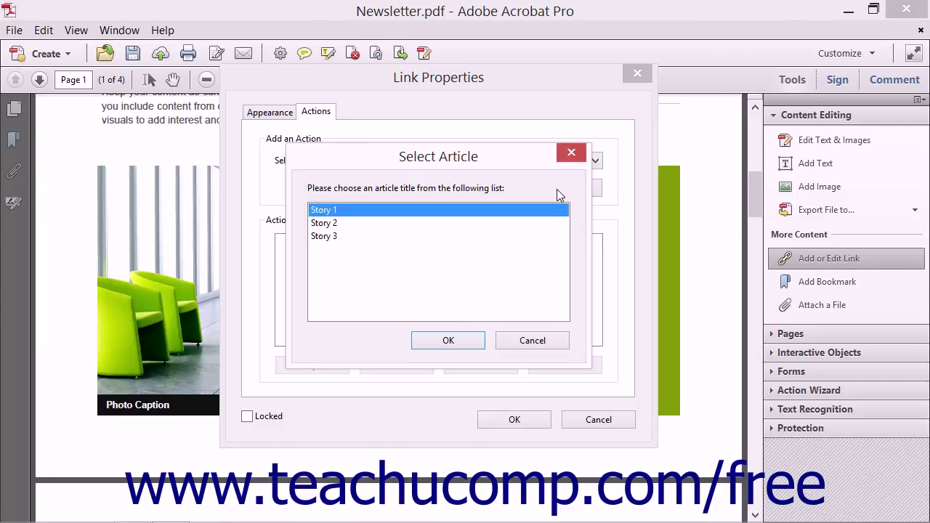
click(329, 237)
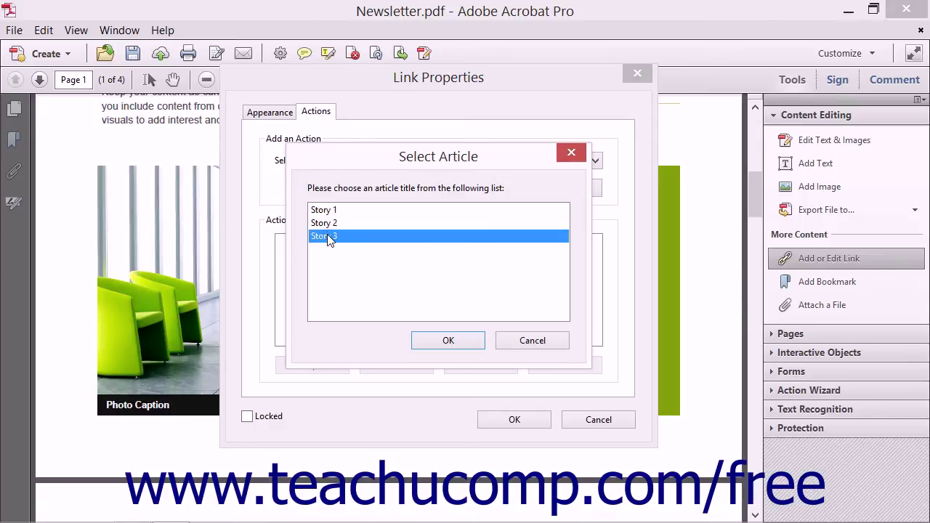
click(449, 340)
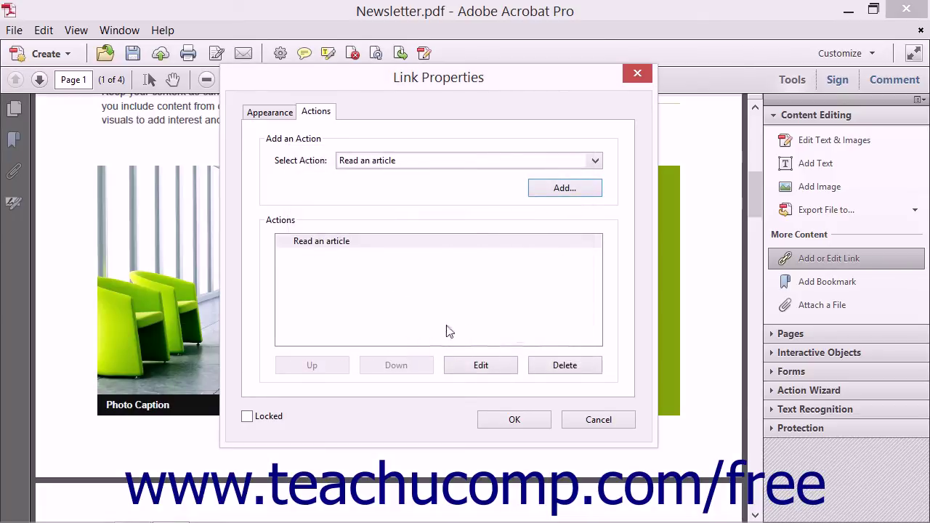
click(370, 229)
click(498, 419)
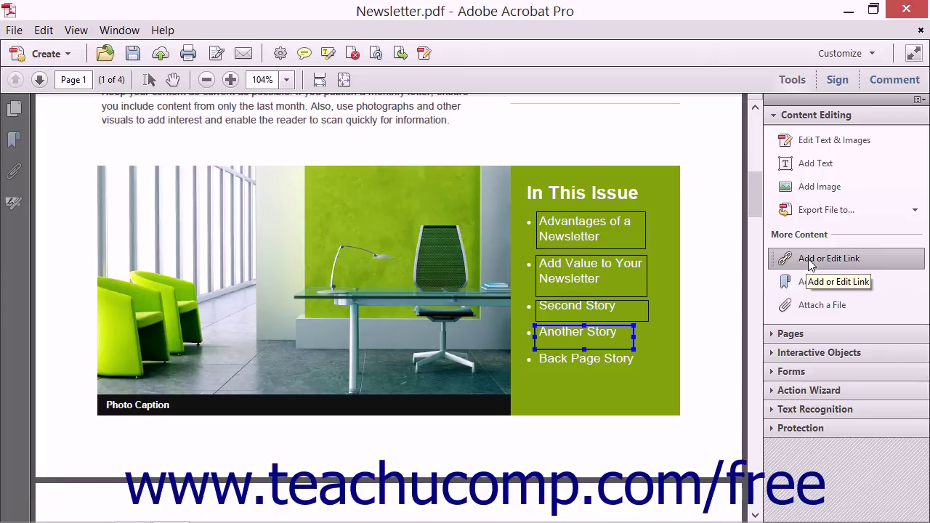
double_click(610, 347)
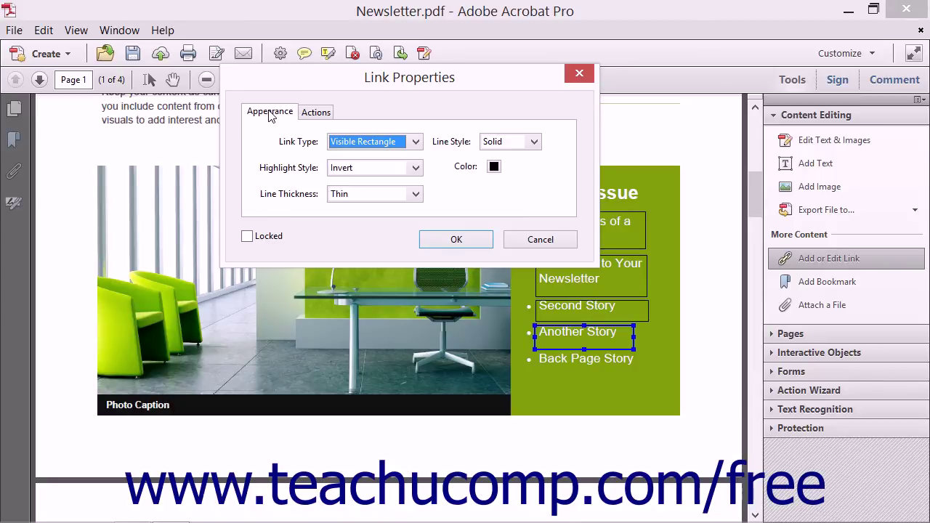
click(317, 112)
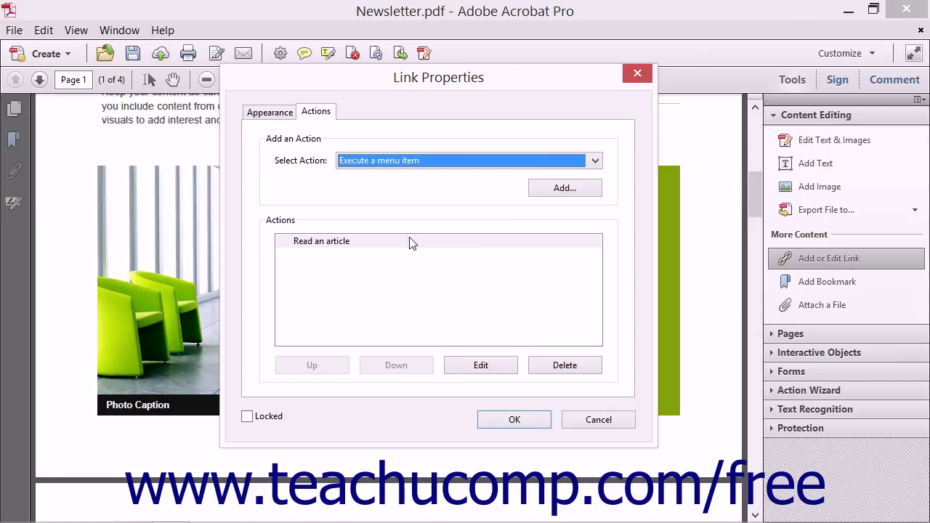
click(513, 421)
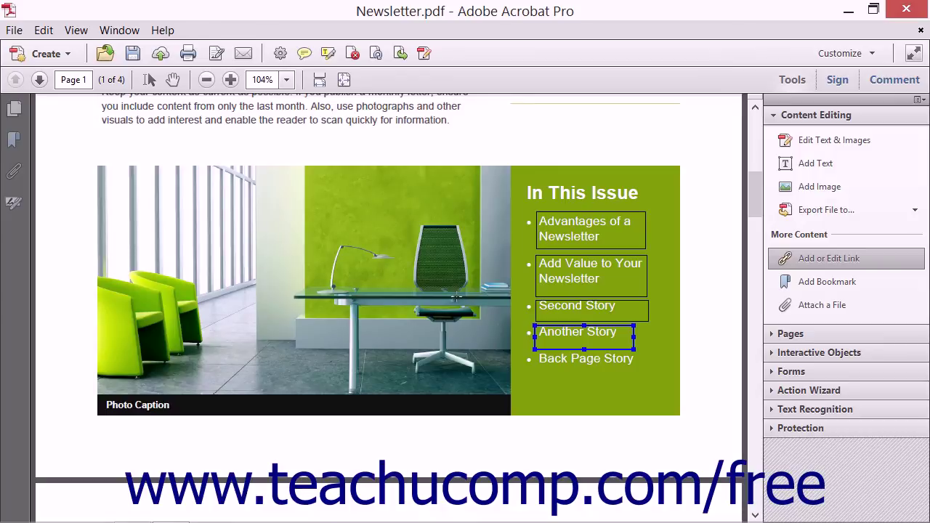